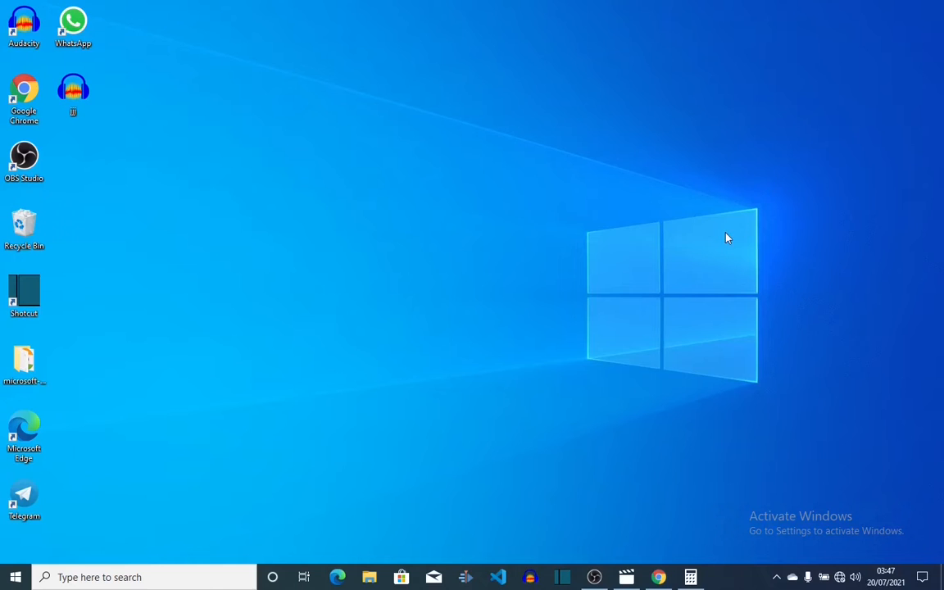
# - Open Computer Management for This PC from File Explorer, maximize its window and show Disk Management
pyautogui.click(370, 578)
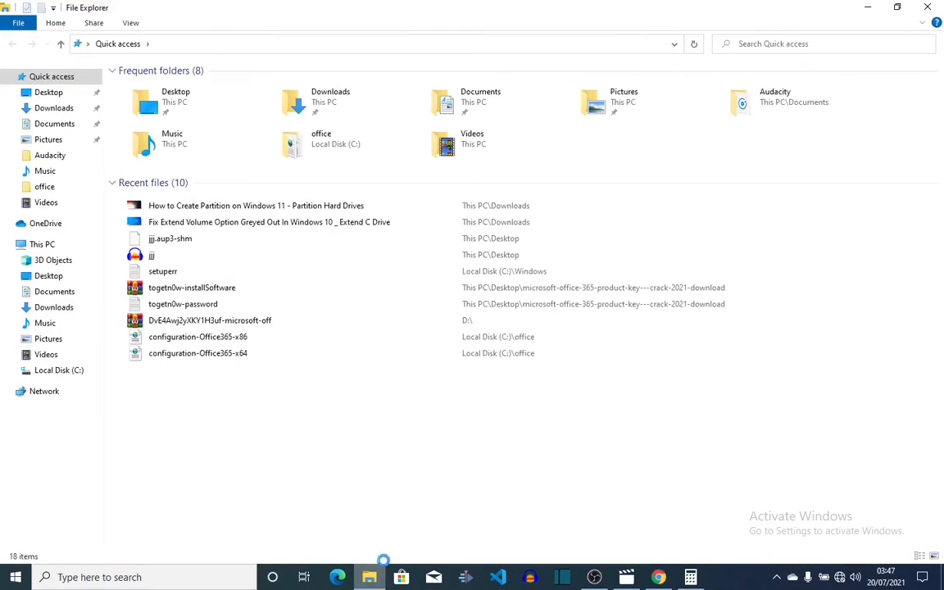
pyautogui.click(85, 577)
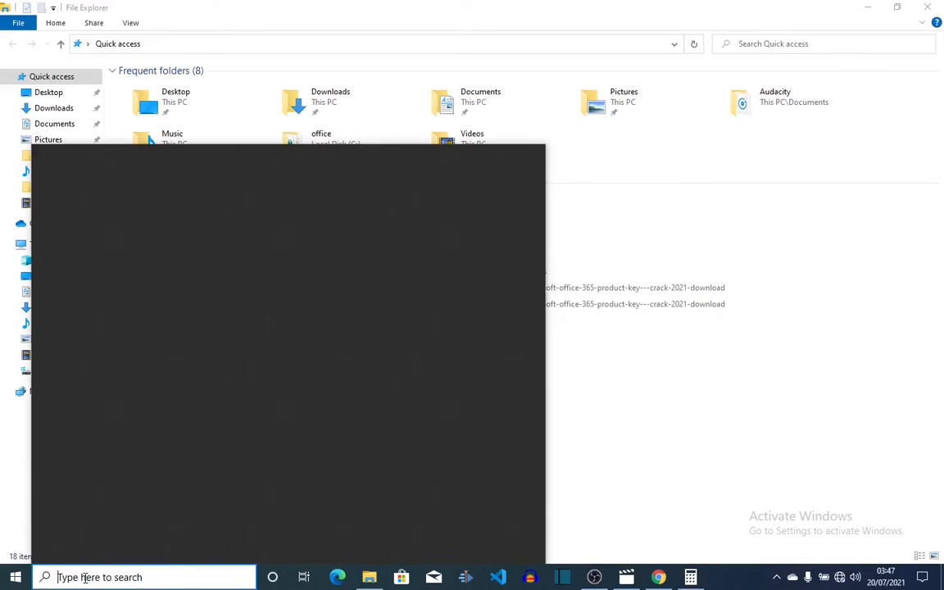
pyautogui.click(590, 428)
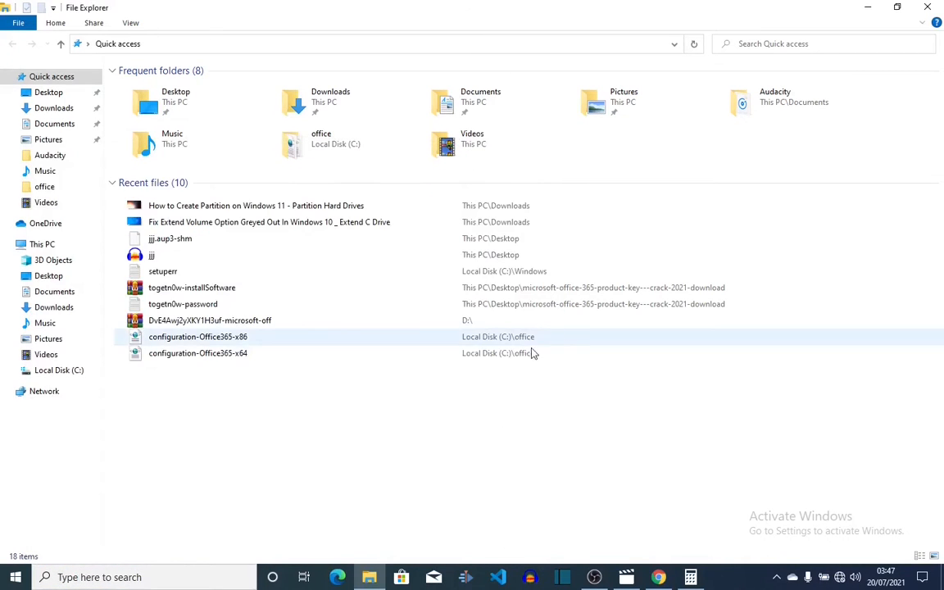
pyautogui.rightClick(45, 247)
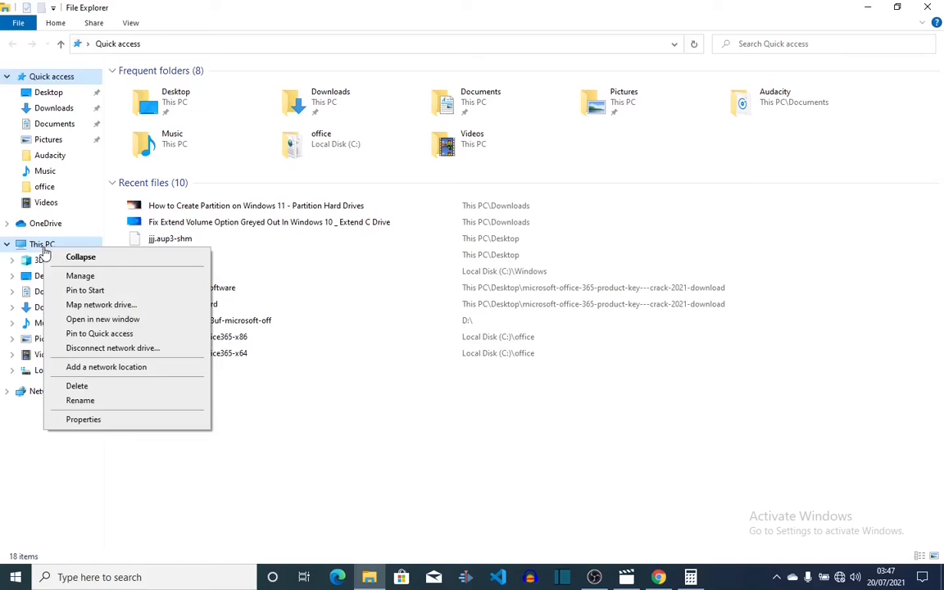
pyautogui.click(88, 279)
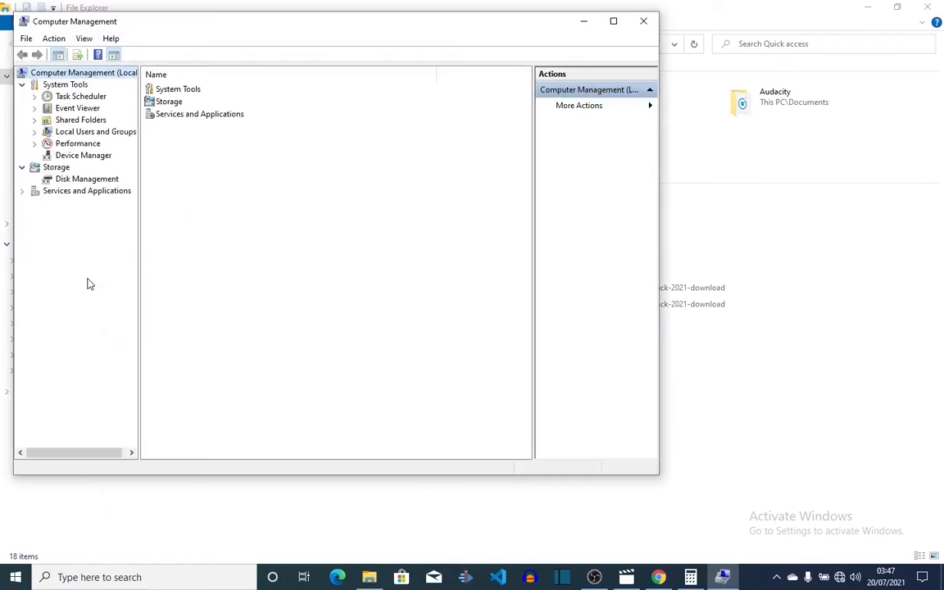
pyautogui.click(616, 20)
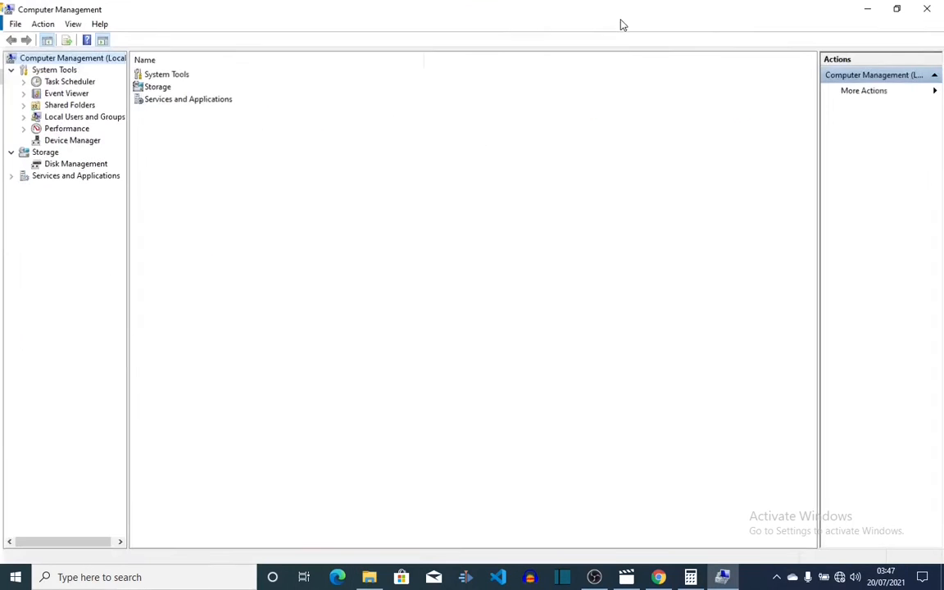
pyautogui.click(58, 163)
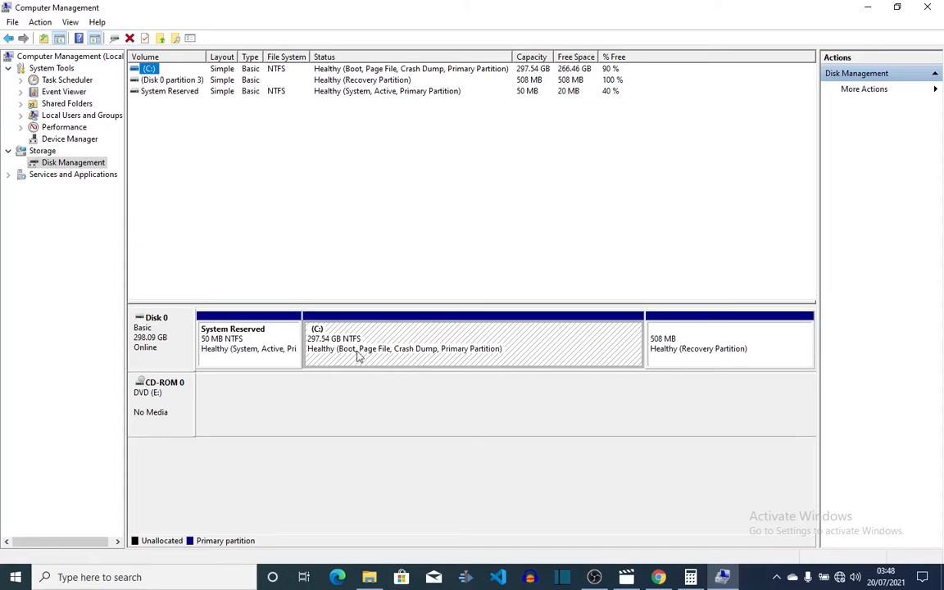
# - Check the amount in Calculator and shrink the C: volume by 100000 MB
pyautogui.rightClick(443, 348)
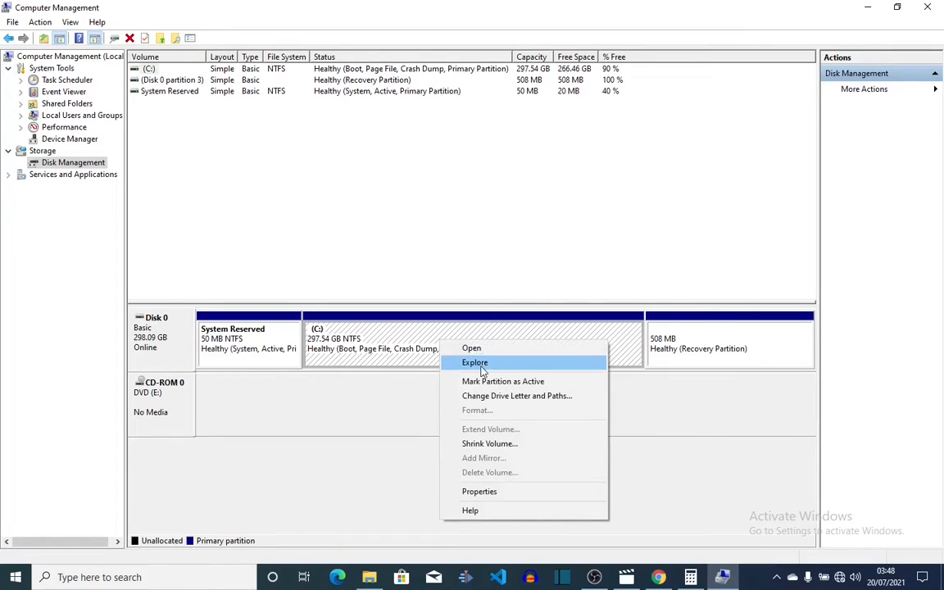
pyautogui.click(495, 446)
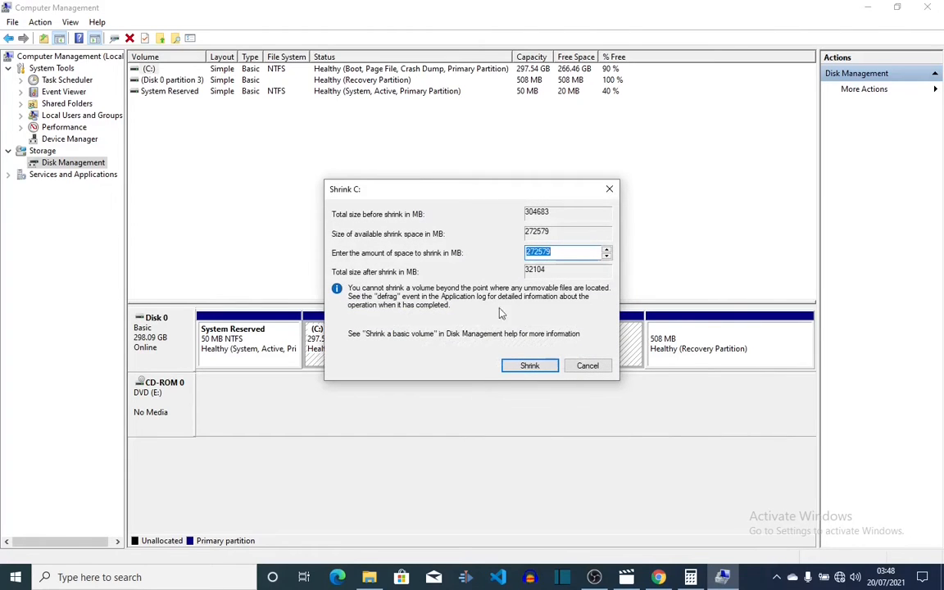
pyautogui.click(563, 252)
pyautogui.press('BackSpace')
pyautogui.press('BackSpace')
pyautogui.press('BackSpace')
pyautogui.press('BackSpace')
pyautogui.press('BackSpace')
pyautogui.press('BackSpace')
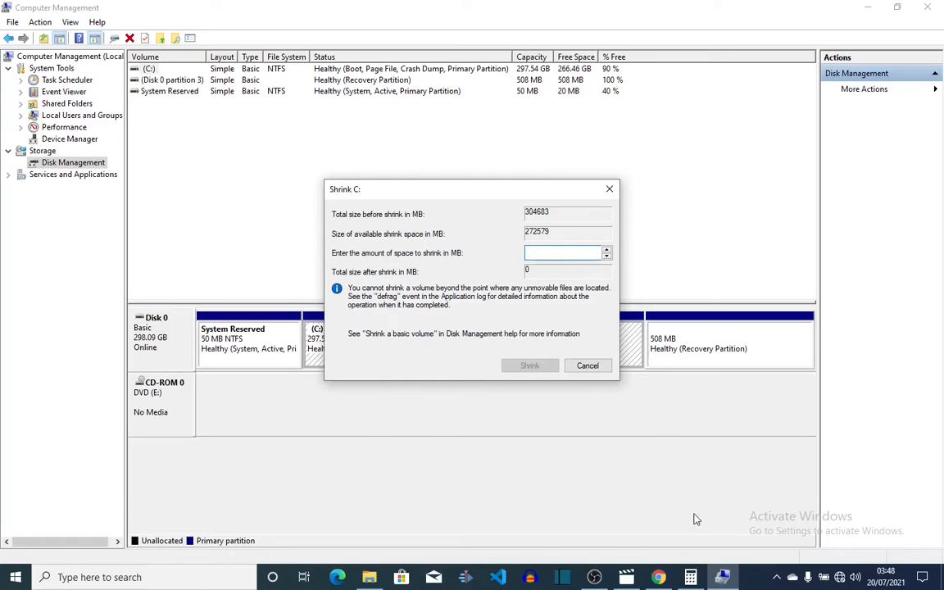
pyautogui.moveTo(691, 576)
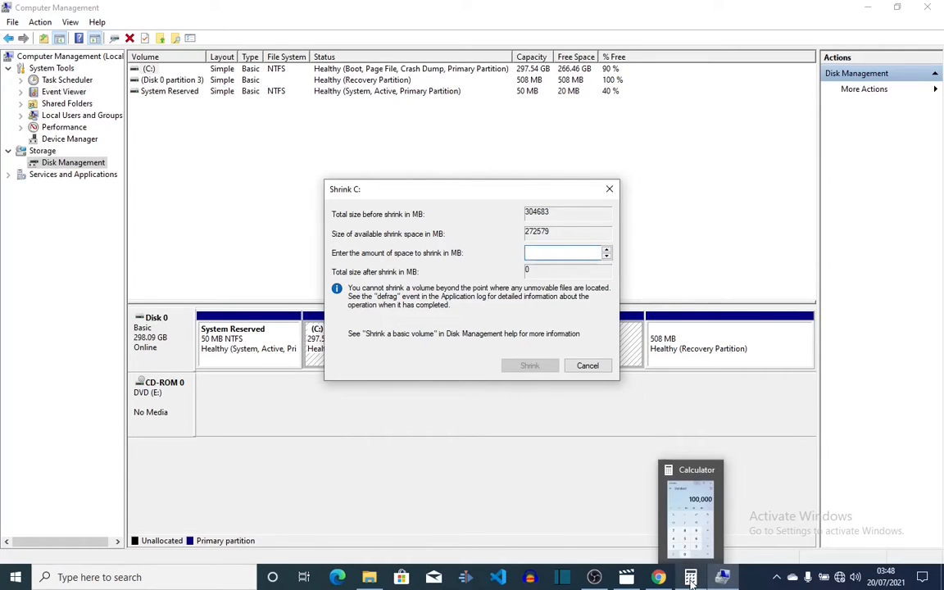
pyautogui.click(680, 512)
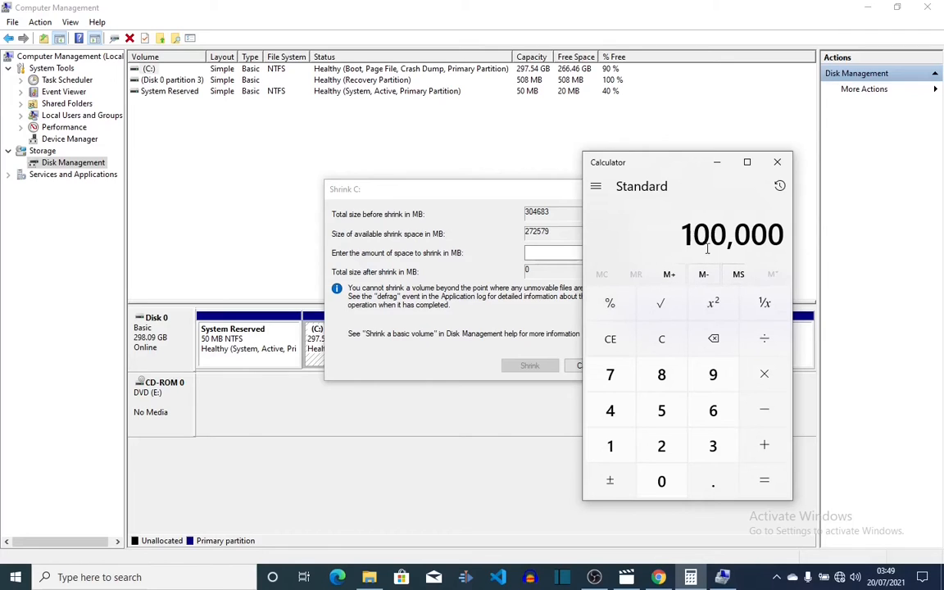
pyautogui.click(545, 254)
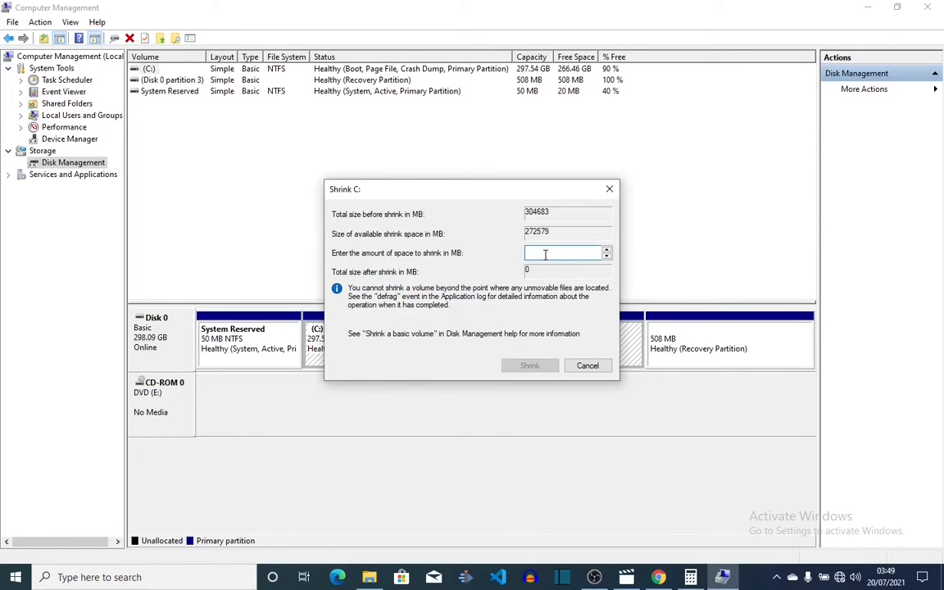
pyautogui.write('1')
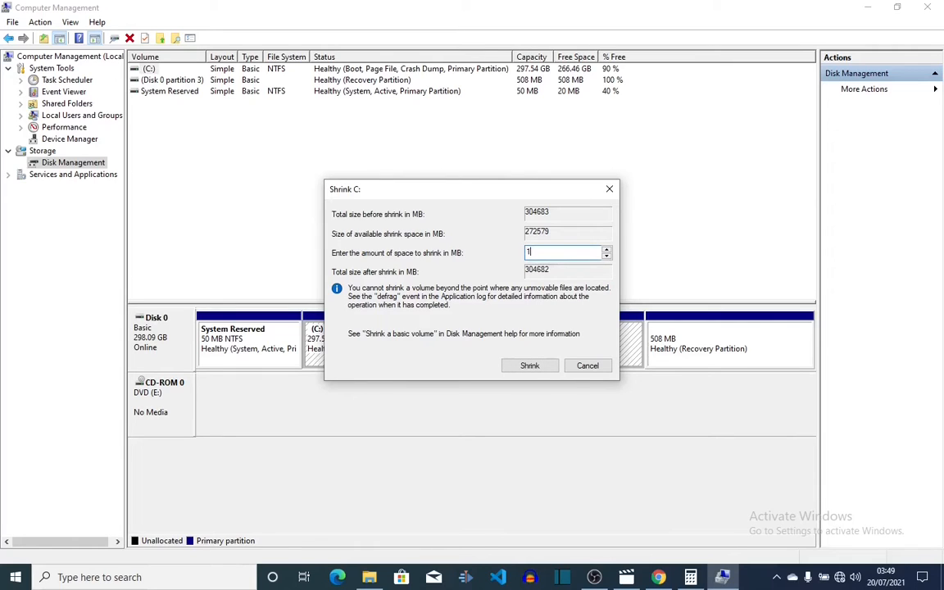
pyautogui.write('00000')
pyautogui.click(530, 367)
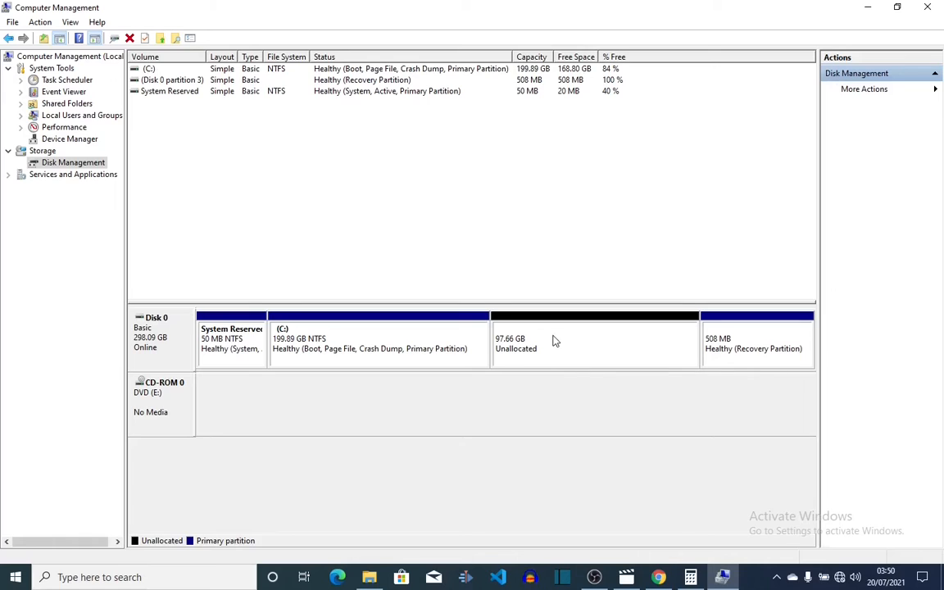
# - Create a 99999 MB simple volume in the unallocated space with drive letter D, quick-formatted as NTFS with file and folder compression enabled
pyautogui.rightClick(557, 343)
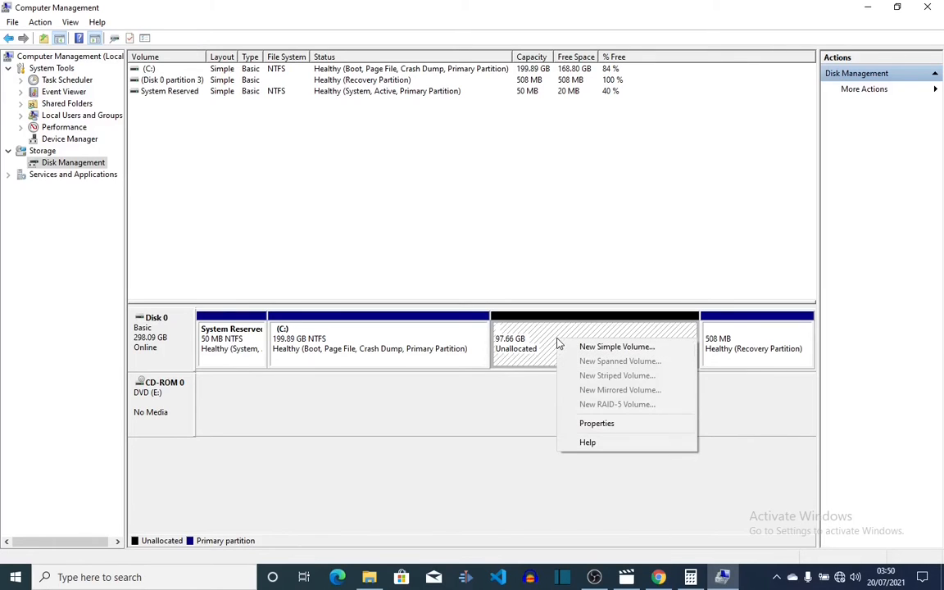
pyautogui.click(622, 348)
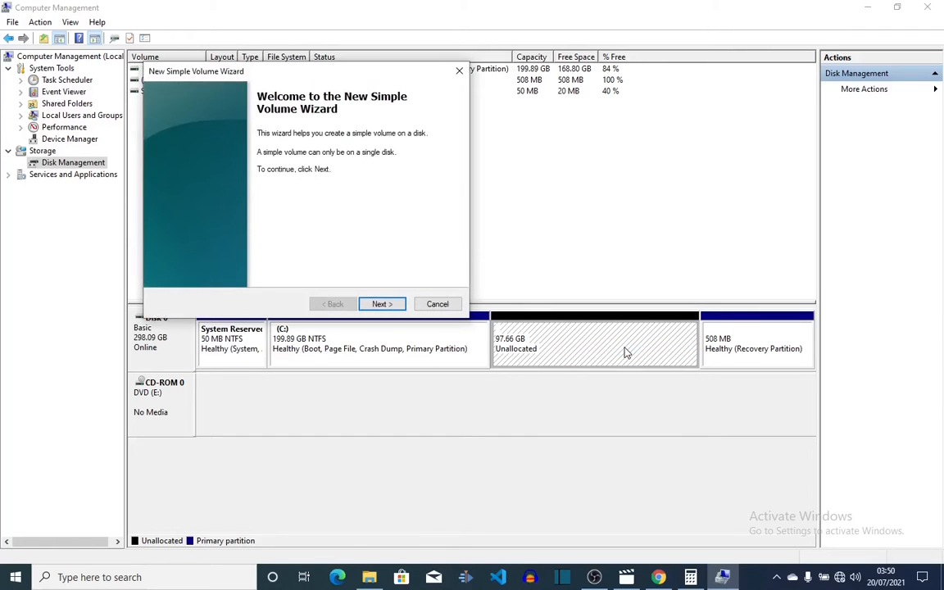
pyautogui.click(382, 304)
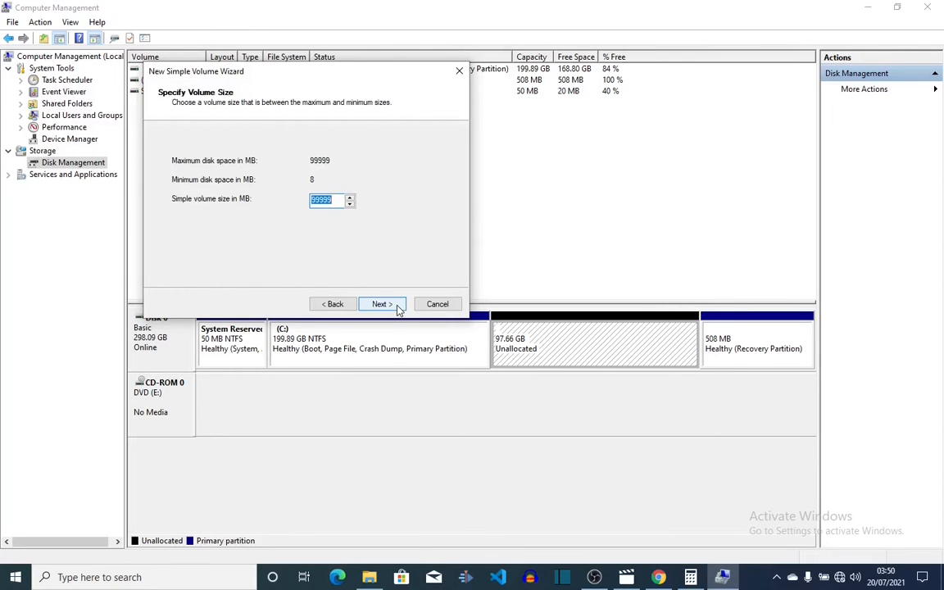
pyautogui.click(382, 304)
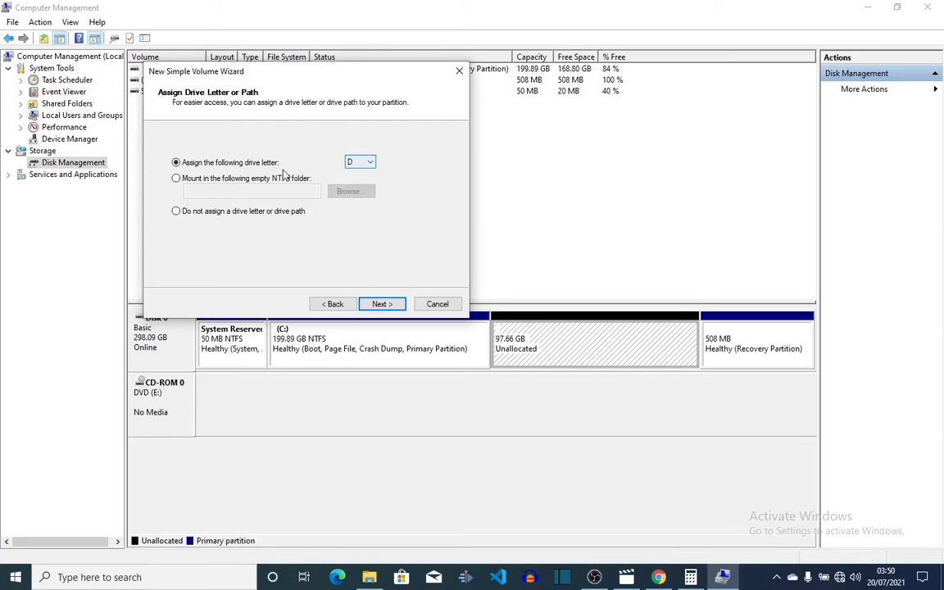
pyautogui.click(356, 166)
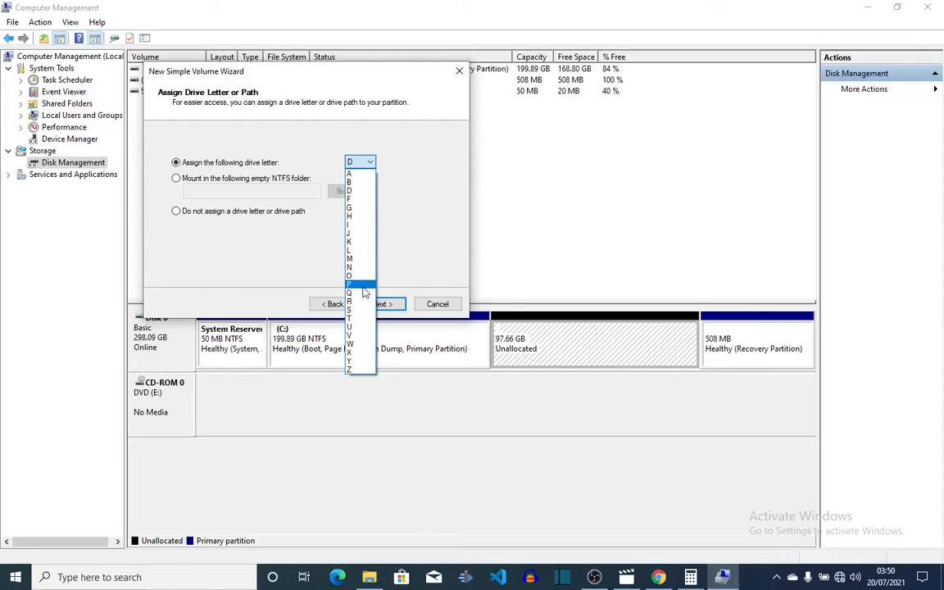
pyautogui.click(357, 192)
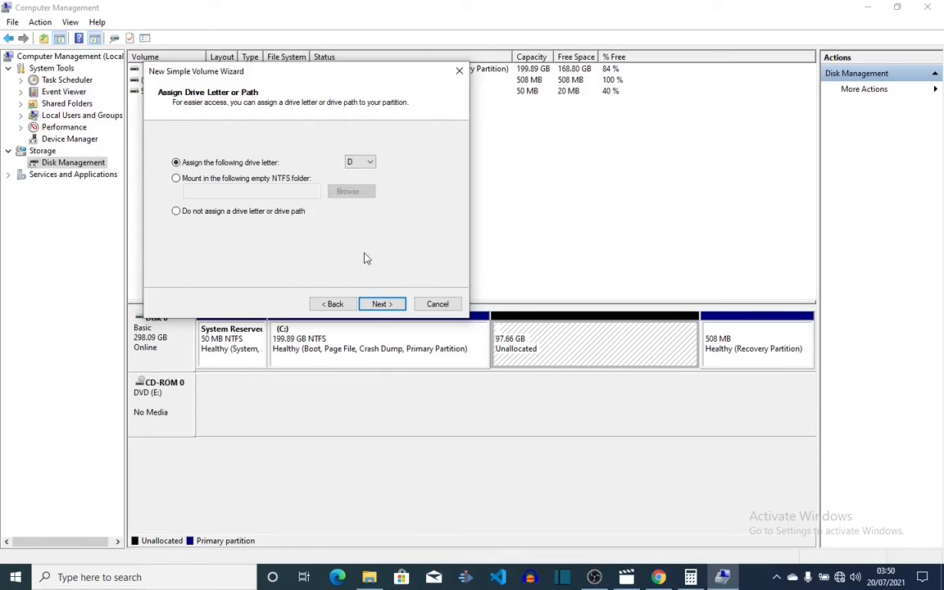
pyautogui.click(390, 306)
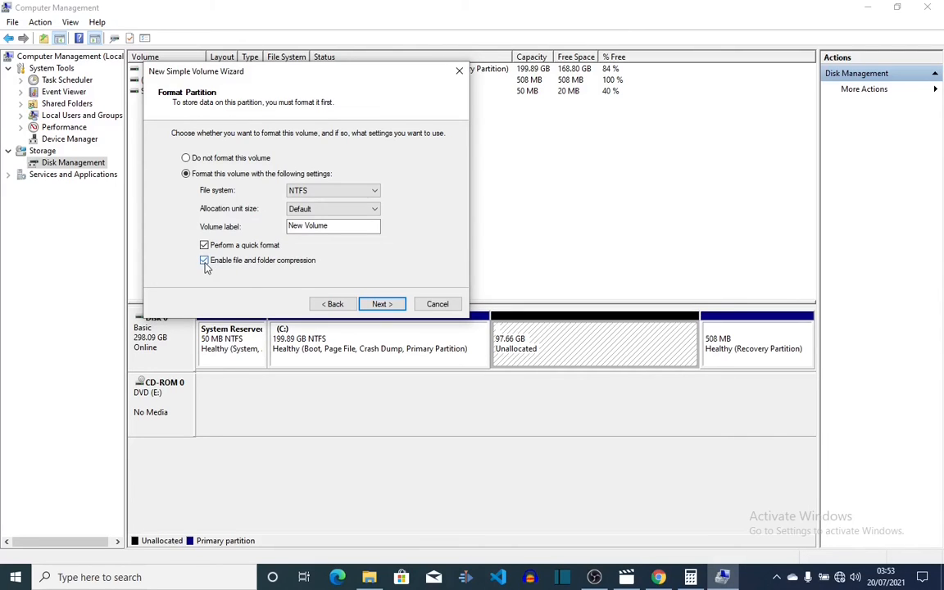
pyautogui.click(393, 307)
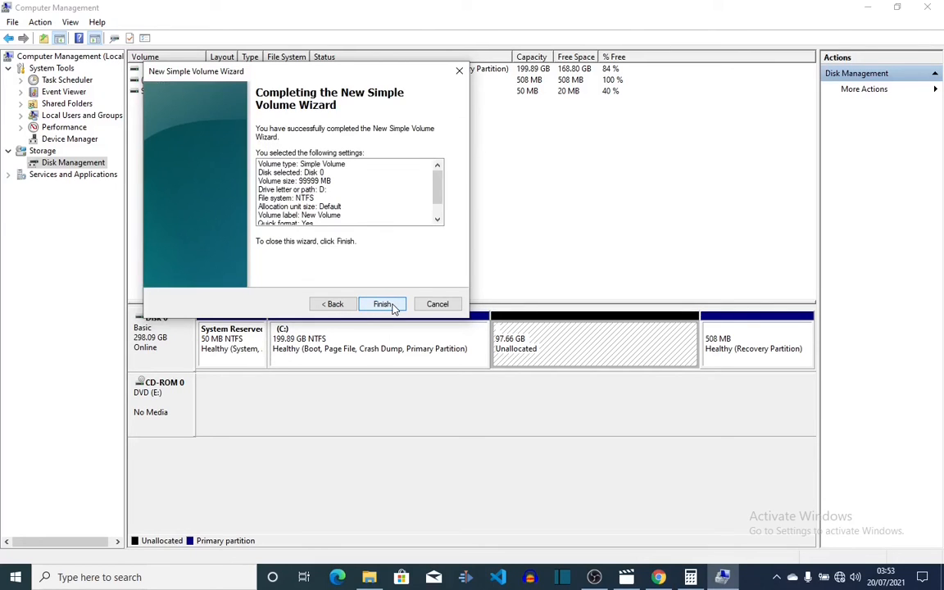
pyautogui.click(393, 306)
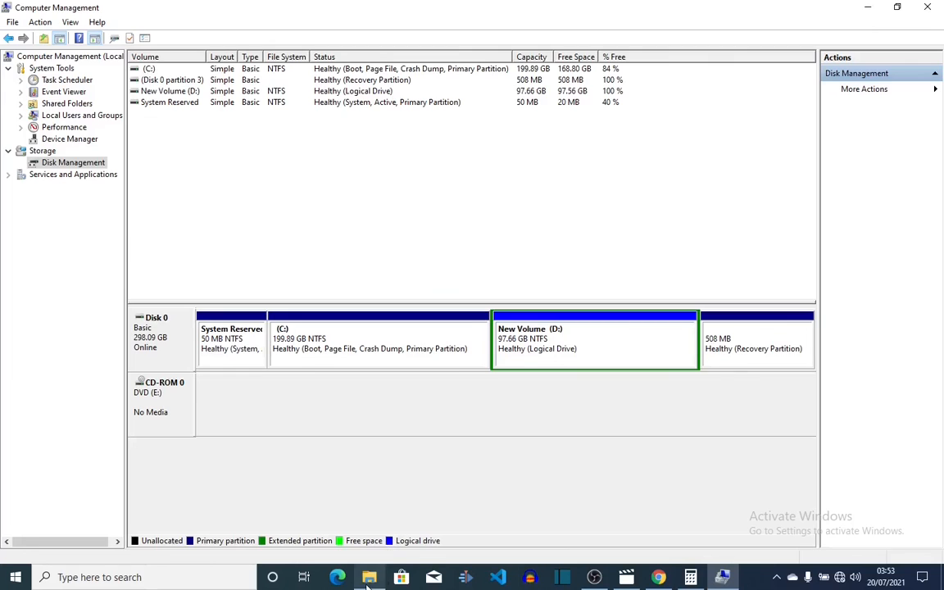
# - Switch to File Explorer and open New Volume (D:) to view its contents
pyautogui.press('super+e')
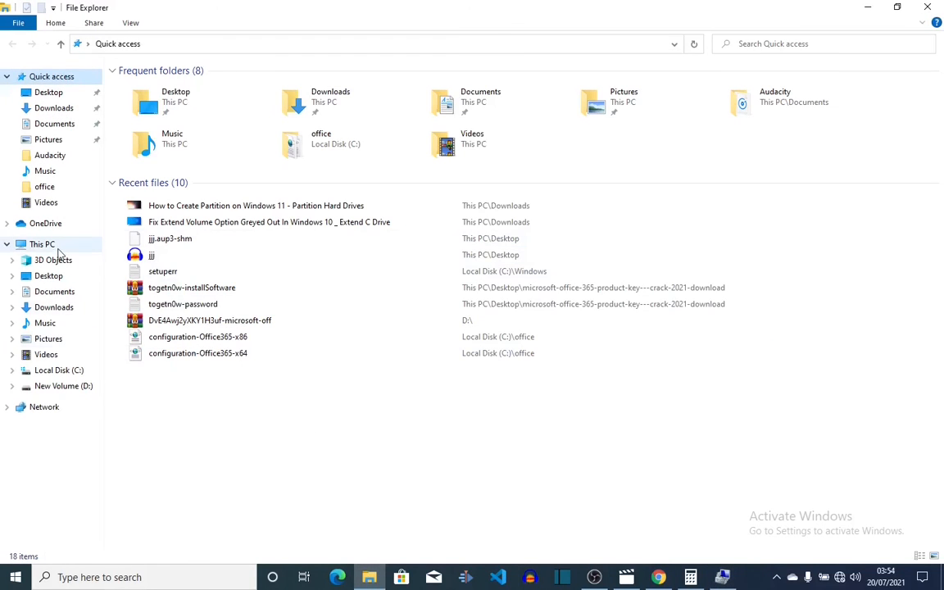
pyautogui.click(38, 390)
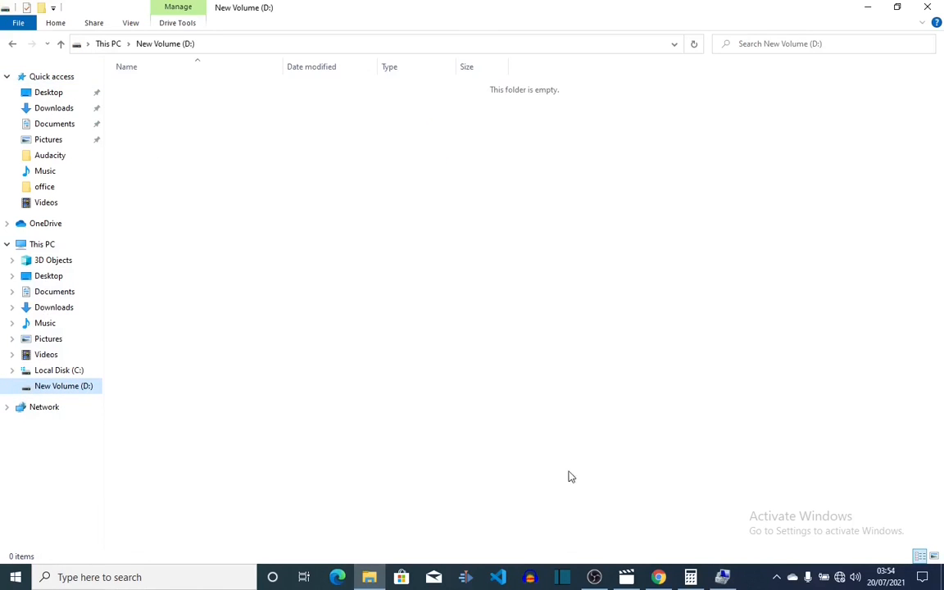